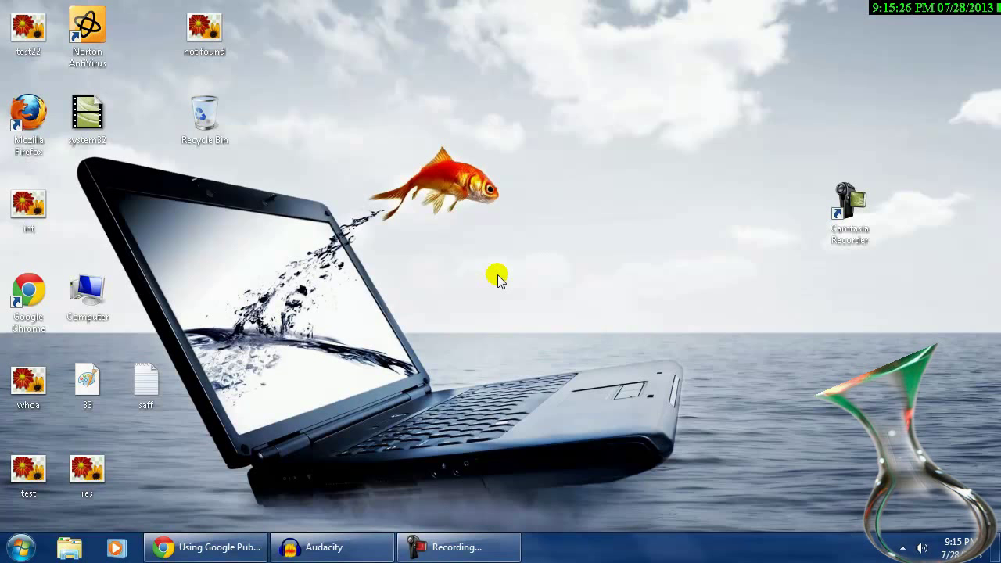
- Restore Chrome from the taskbar and mute the playing YouTube tutorial
{"action": "left_click", "coordinate": [204, 547]}
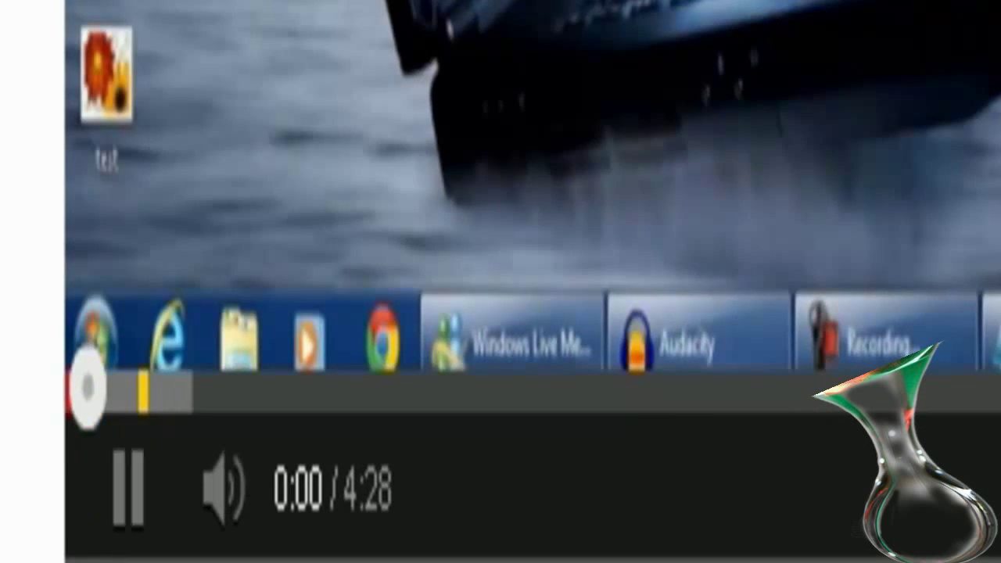
{"action": "left_click", "coordinate": [223, 478]}
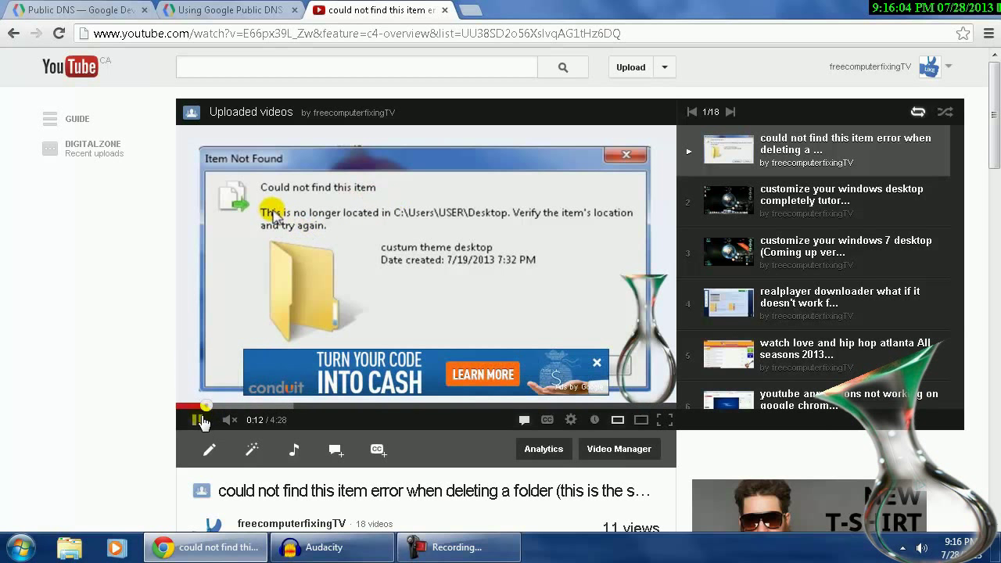
- Pause the YouTube video at 0:13, view the 'Using Google Public DNS' tab, then minimize Chrome
{"action": "left_click", "coordinate": [198, 421]}
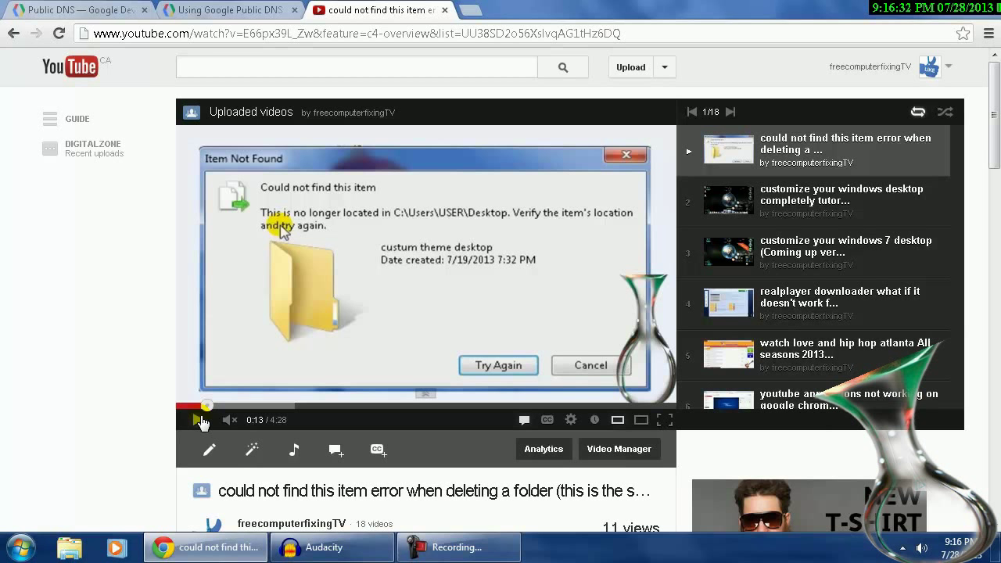
{"action": "left_click", "coordinate": [234, 10]}
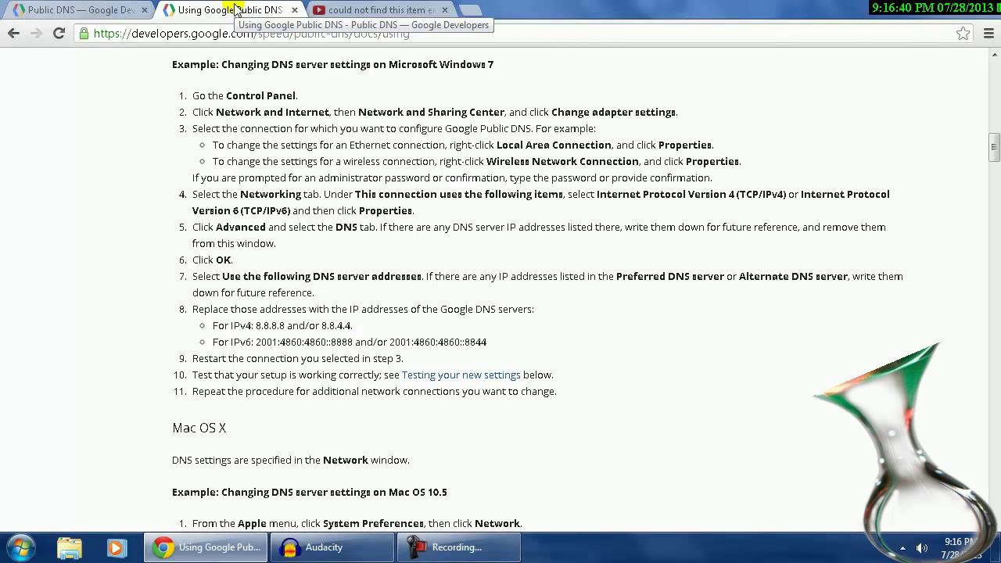
{"action": "left_click", "coordinate": [202, 550]}
- Search 'network' from Start to open Network and Sharing Center and view the Xpress512 wireless status
{"action": "left_click", "coordinate": [19, 550]}
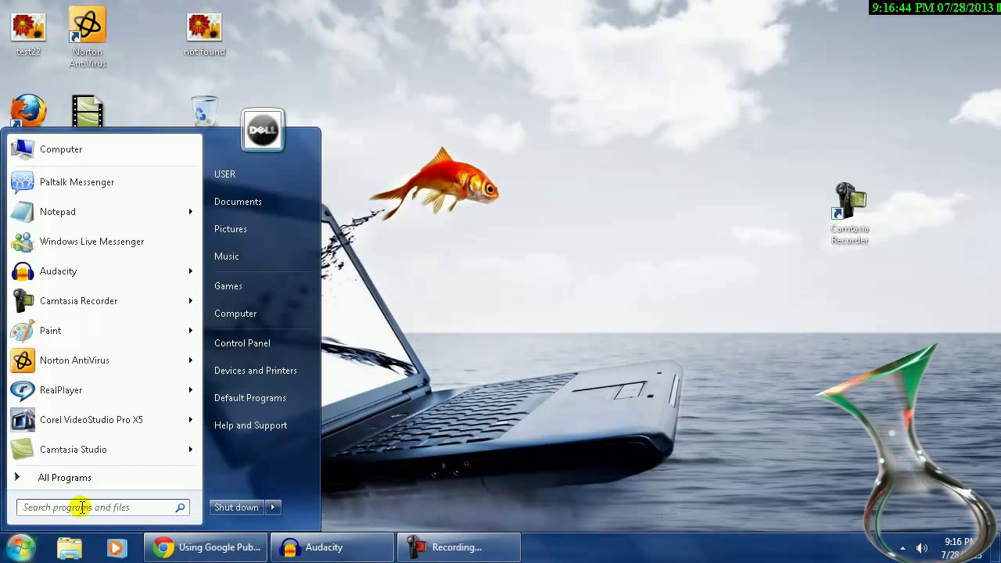
{"action": "left_click", "coordinate": [81, 506]}
{"action": "type", "text": "networ"}
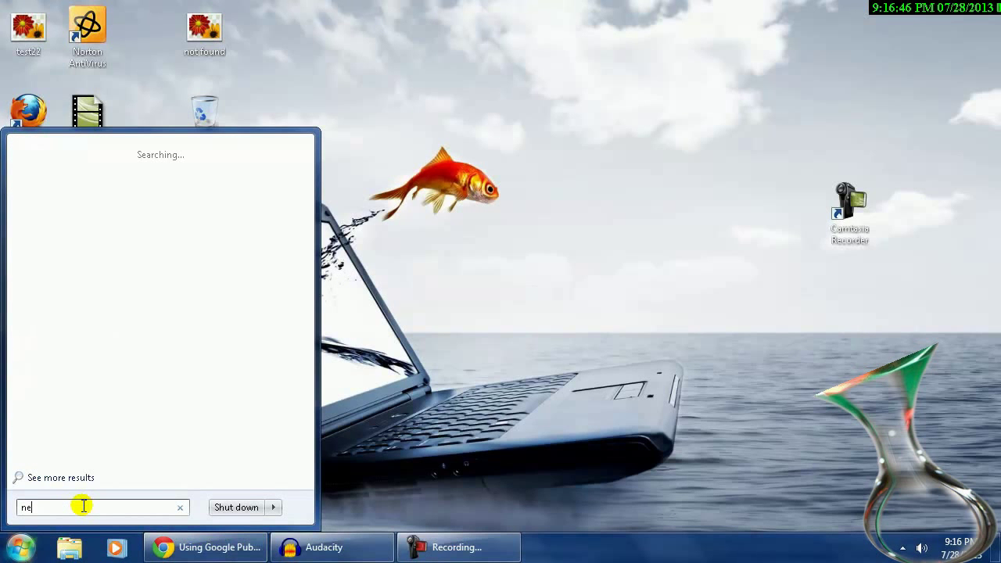
{"action": "type", "text": "k"}
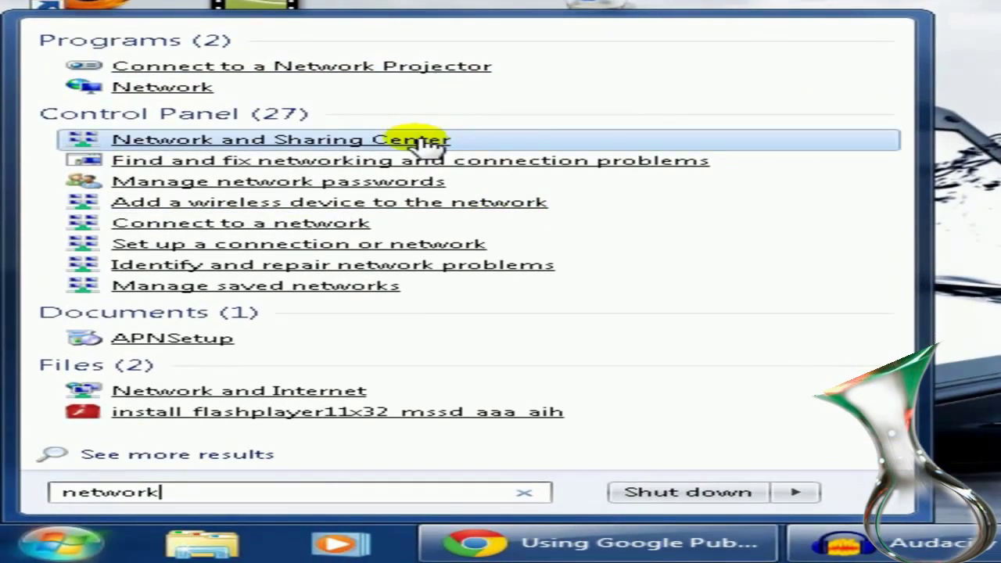
{"action": "left_click", "coordinate": [415, 141]}
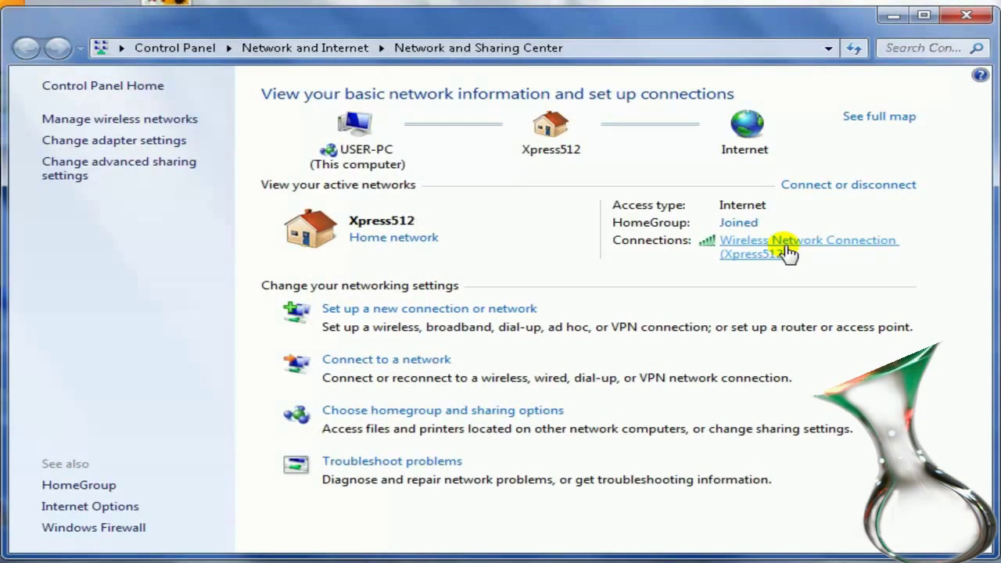
{"action": "left_click", "coordinate": [787, 251]}
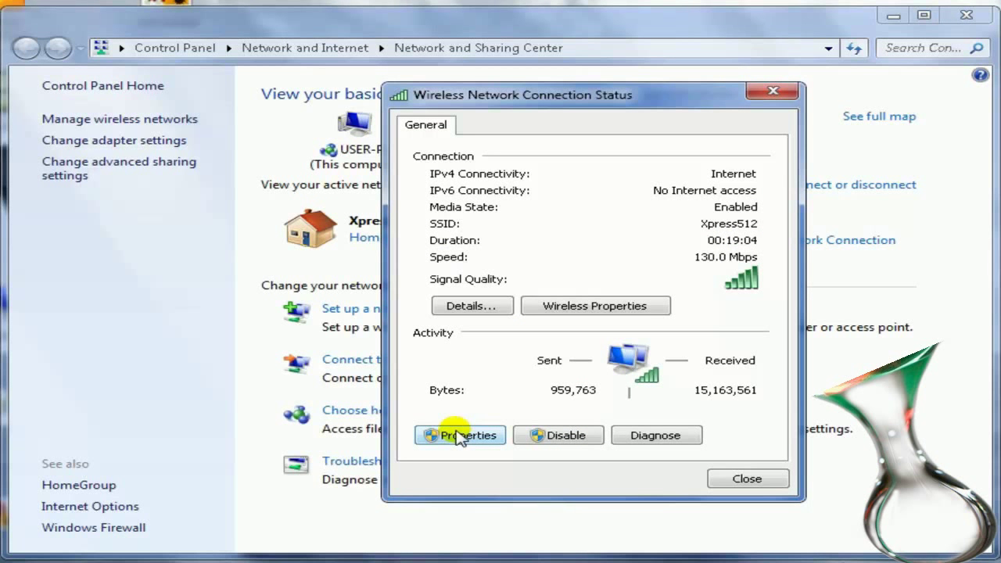
- Open the Wireless Network Connection's Properties and its TCP/IPv4 settings
{"action": "left_click", "coordinate": [459, 436]}
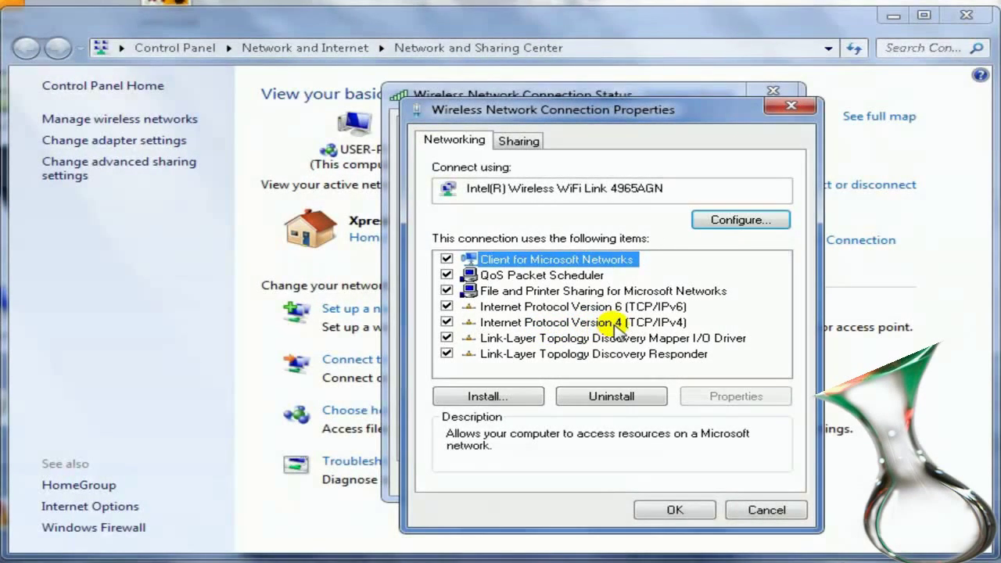
{"action": "double_click", "coordinate": [616, 322]}
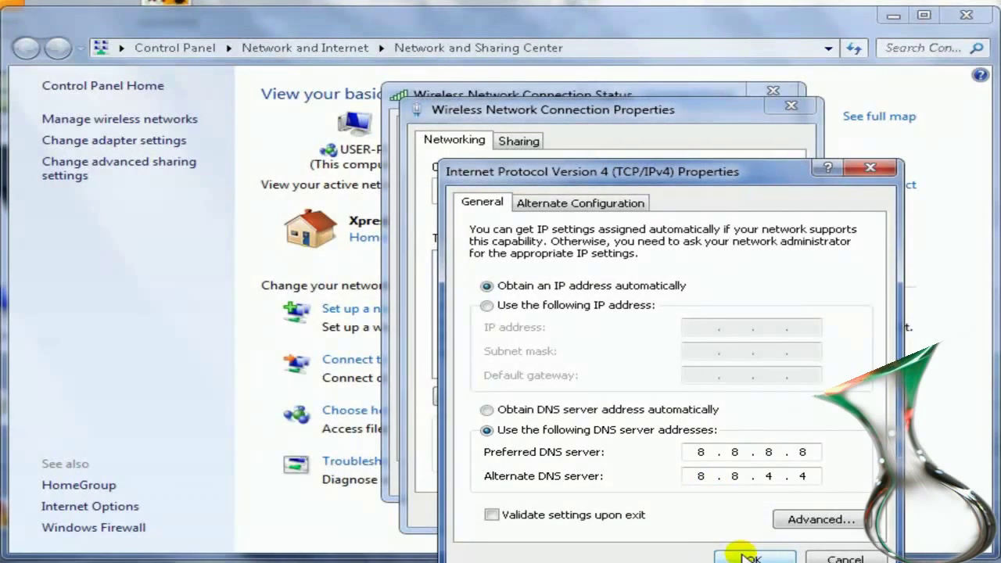
- Confirm the wireless IPv4 DNS servers 8.8.8.8 and 8.8.4.4 with OK
{"action": "left_click", "coordinate": [750, 558]}
{"action": "key", "text": "Home"}
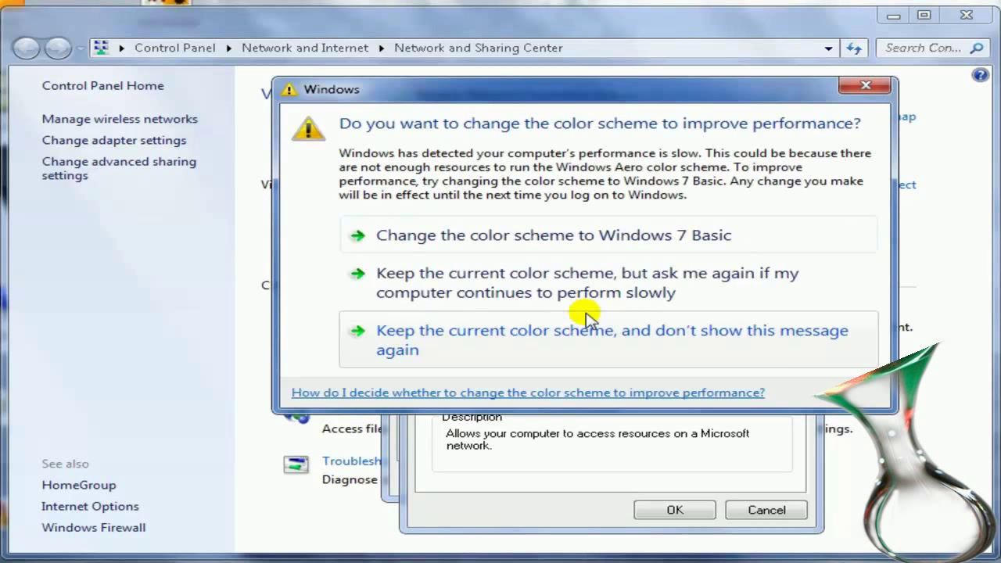
- Close the colour-scheme performance warning and open the wireless connection's TCP/IPv6 properties
{"action": "left_click", "coordinate": [866, 85]}
{"action": "double_click", "coordinate": [650, 307]}
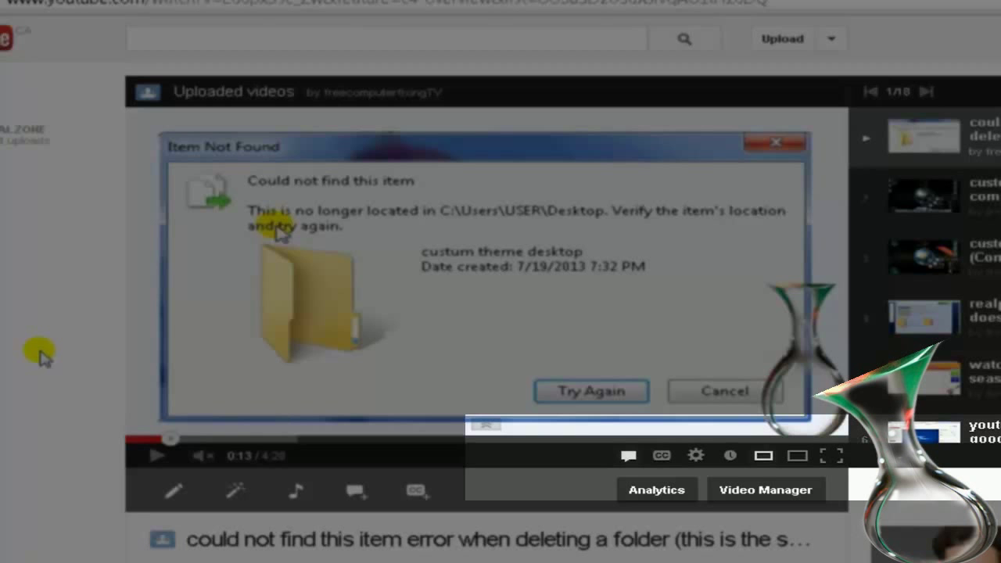
- Scroll the Google DNS page down to the IPv6 addresses 2001:4860:4860::8888 and ::8844
{"action": "scroll", "coordinate": [39, 354], "scroll_direction": "down", "scroll_amount": 5}
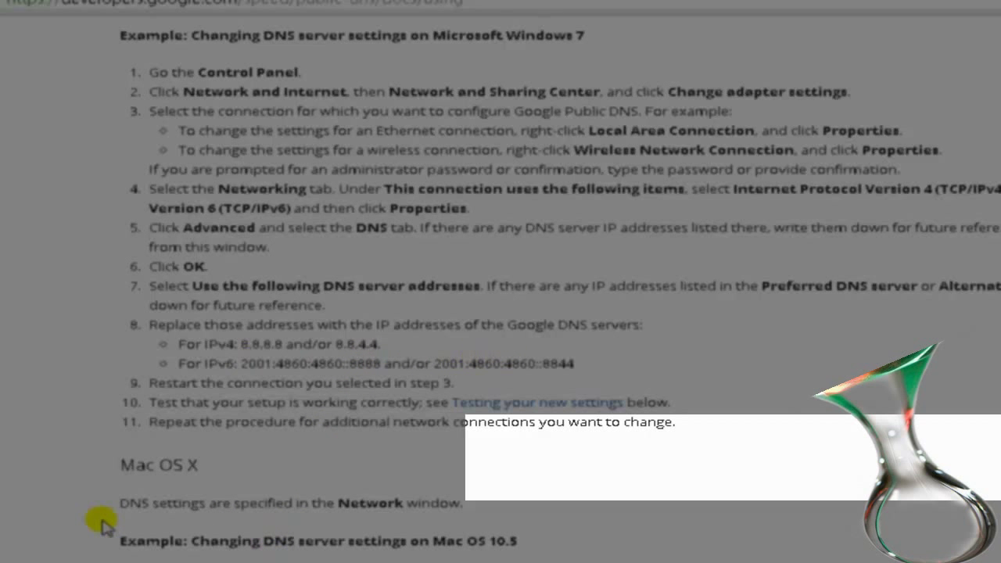
{"action": "scroll", "coordinate": [102, 523], "scroll_direction": "down", "scroll_amount": 3}
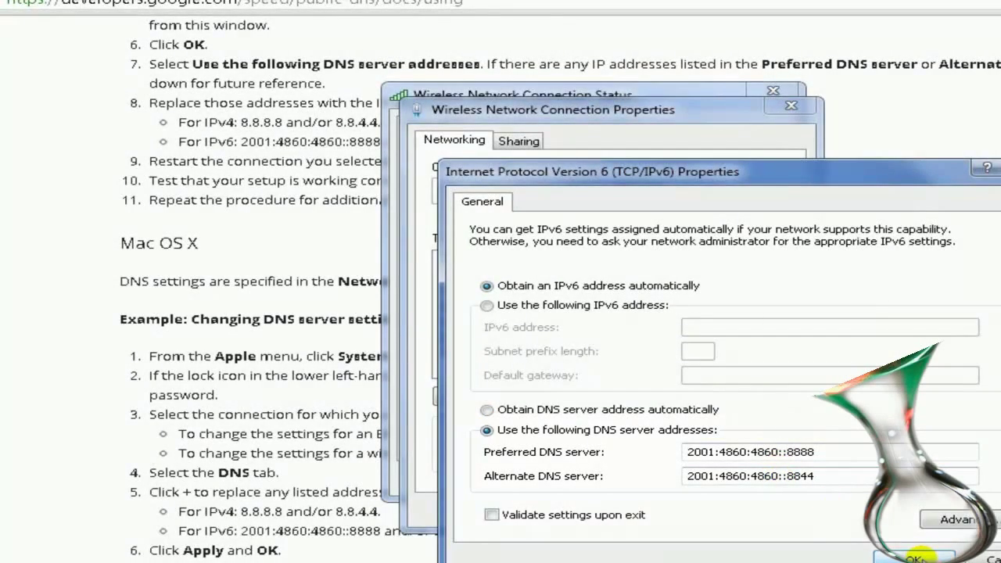
- Save the wireless IPv6 DNS, close its Properties and Status windows, and return to Network and Sharing Center
{"action": "left_click", "coordinate": [915, 555]}
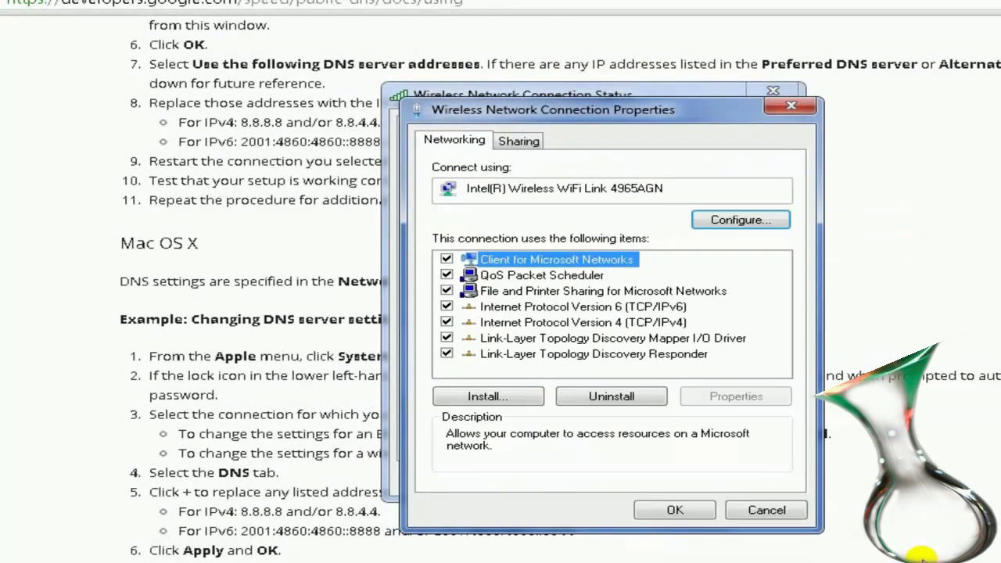
{"action": "left_click", "coordinate": [791, 108]}
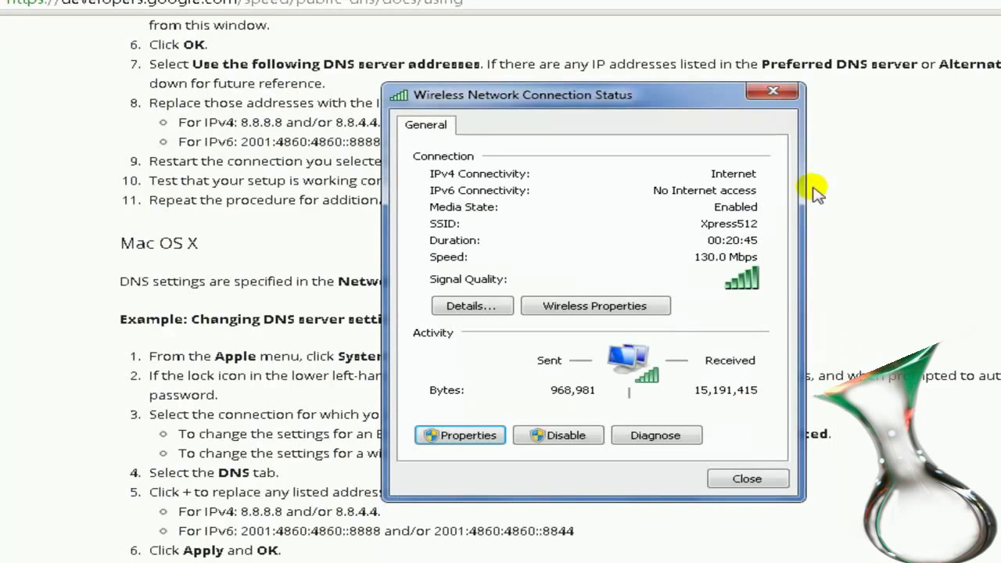
{"action": "left_click", "coordinate": [773, 93]}
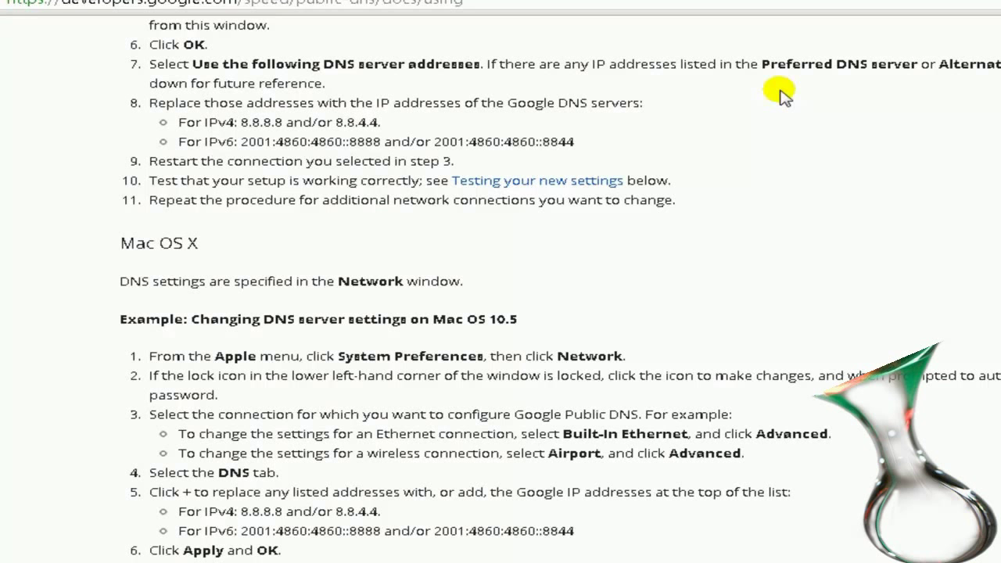
{"action": "key", "text": "alt+Tab"}
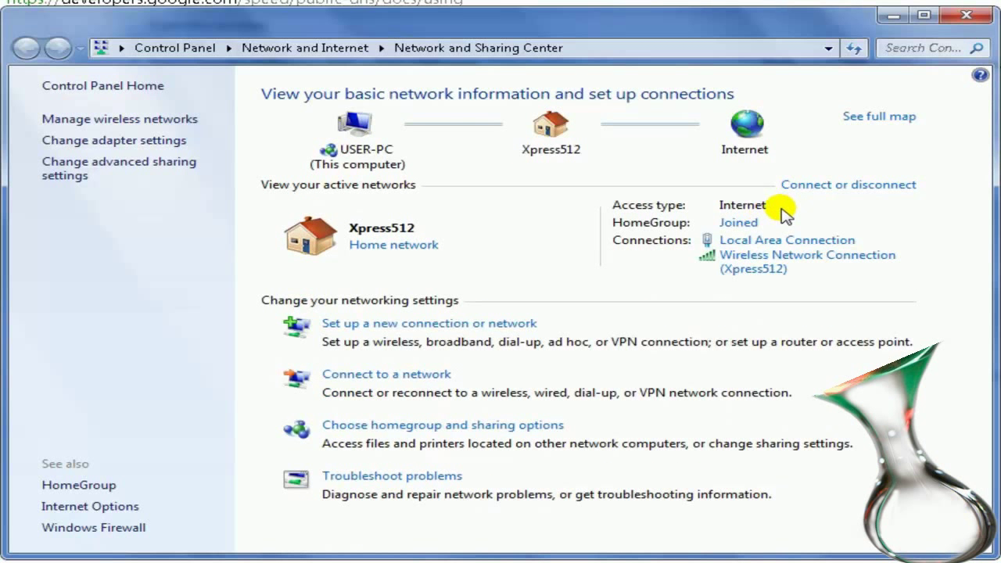
- Open the Local Area Connection Status and then its Properties dialog
{"action": "left_click", "coordinate": [798, 249]}
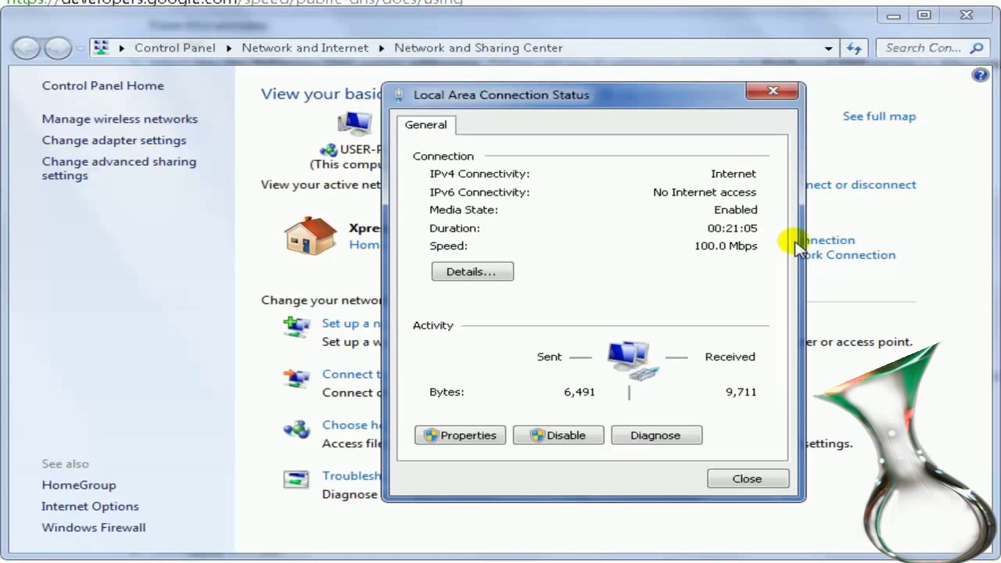
{"action": "left_click", "coordinate": [479, 438]}
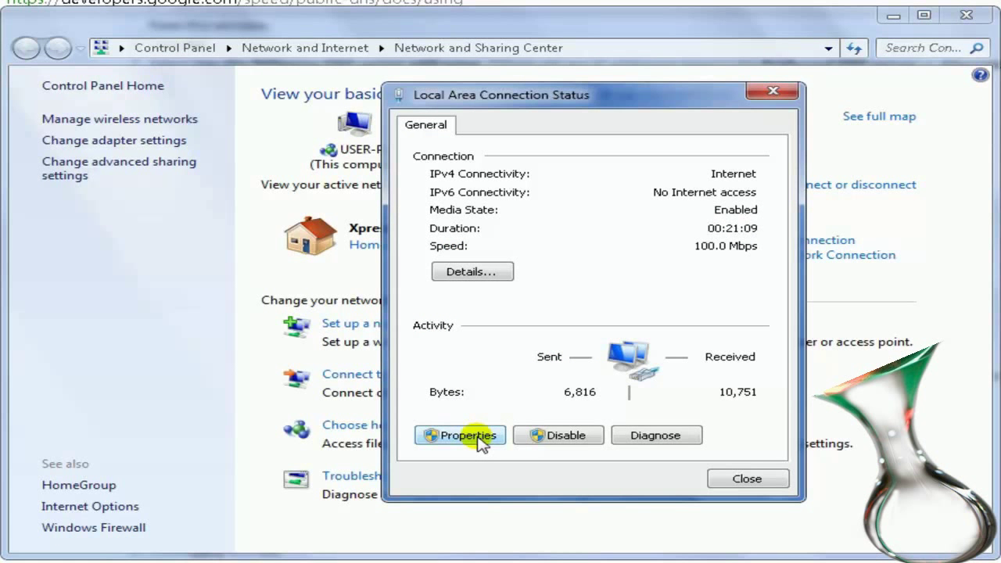
{"action": "left_click", "coordinate": [479, 437]}
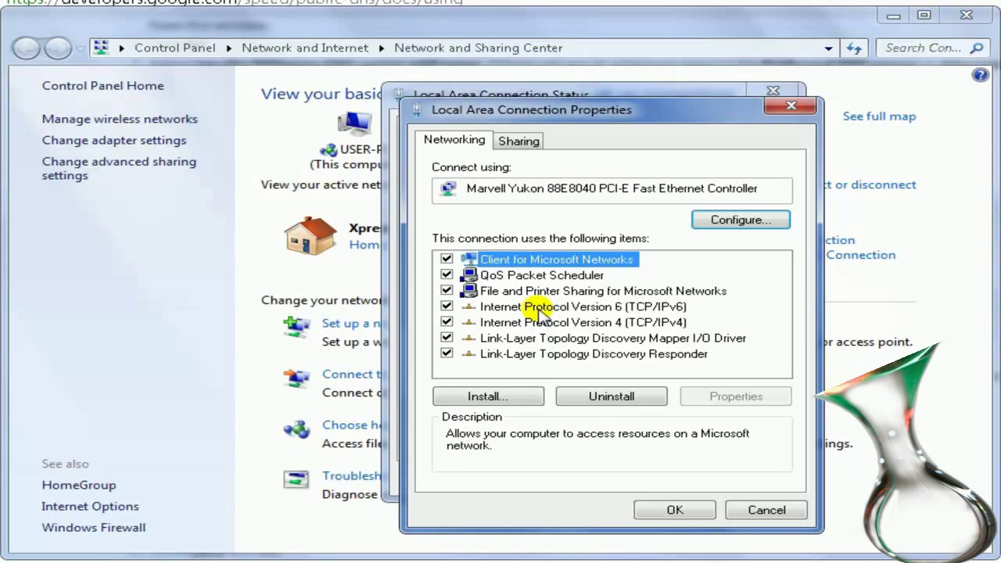
- Set the Local Area Connection's IPv6 DNS servers to 2001:4860:4860::8888 and 2001:4860:4860::8844
{"action": "left_click", "coordinate": [539, 309]}
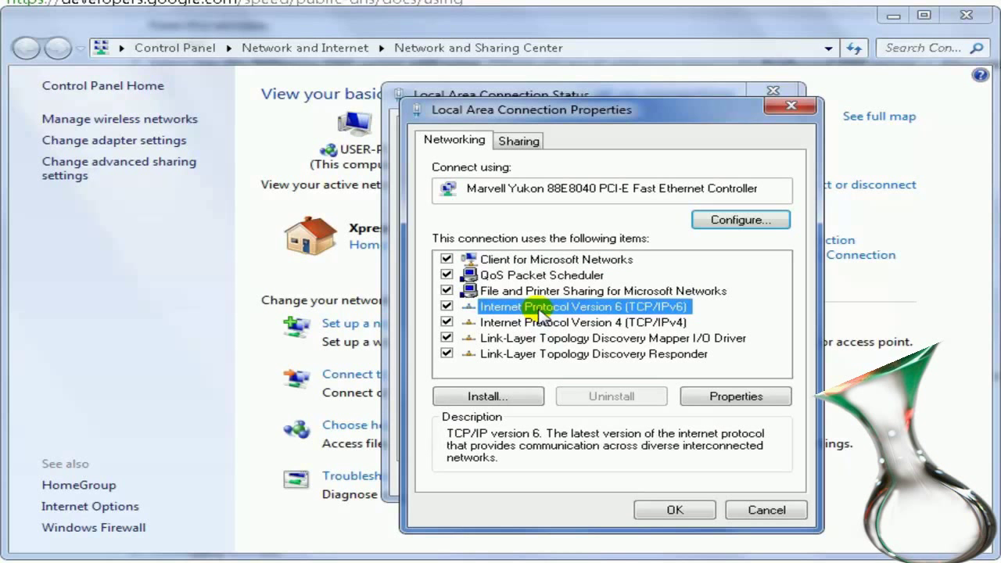
{"action": "double_click", "coordinate": [540, 309]}
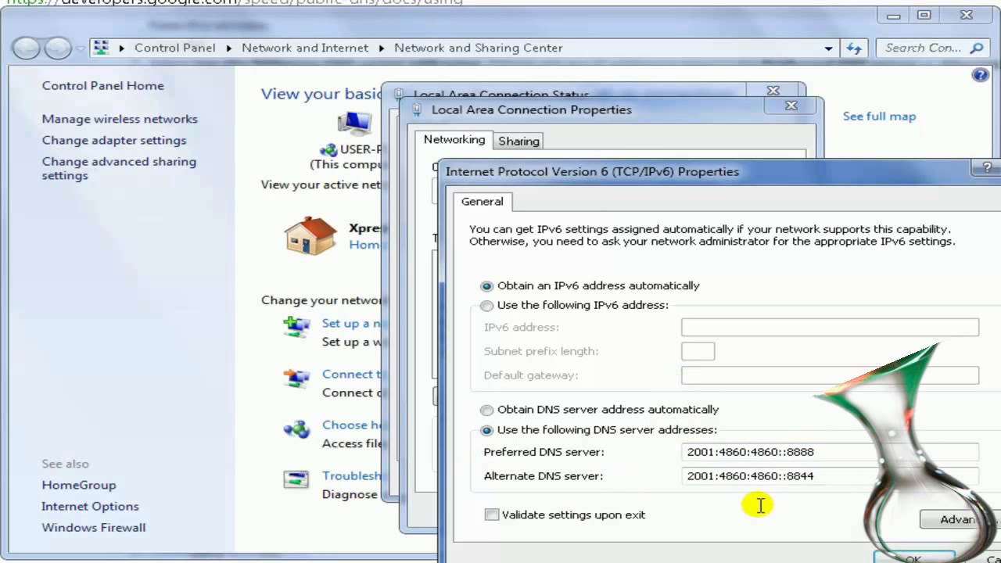
{"action": "left_click", "coordinate": [905, 554]}
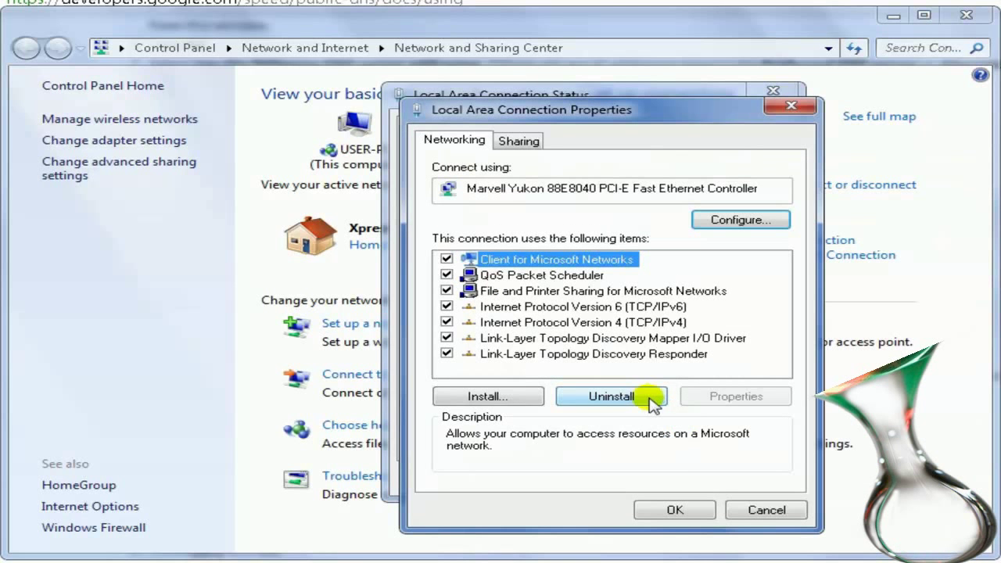
- Set its IPv4 DNS servers to 8.8.8.8 and 8.8.4.4 and apply the connection properties
{"action": "double_click", "coordinate": [630, 325]}
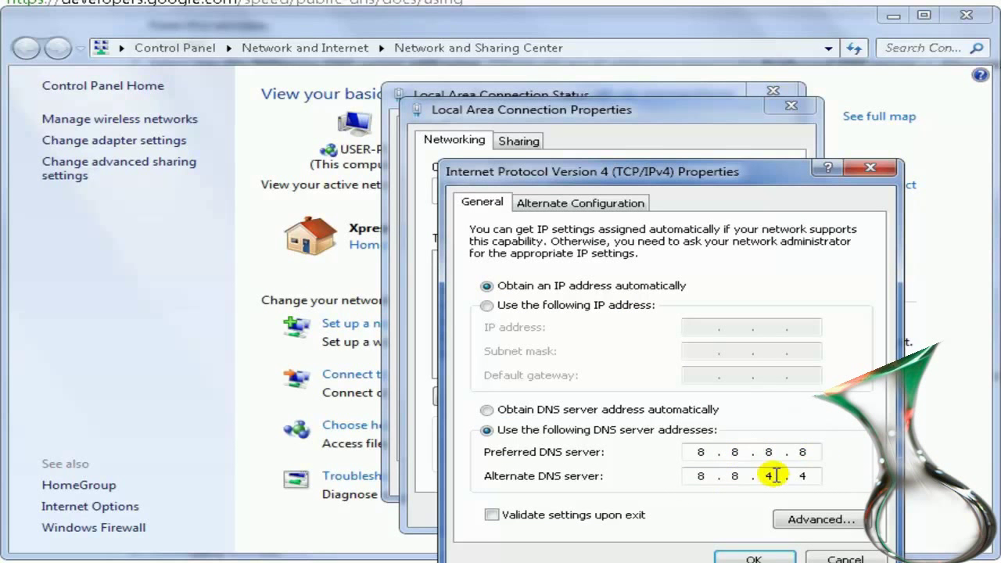
{"action": "left_click", "coordinate": [743, 557]}
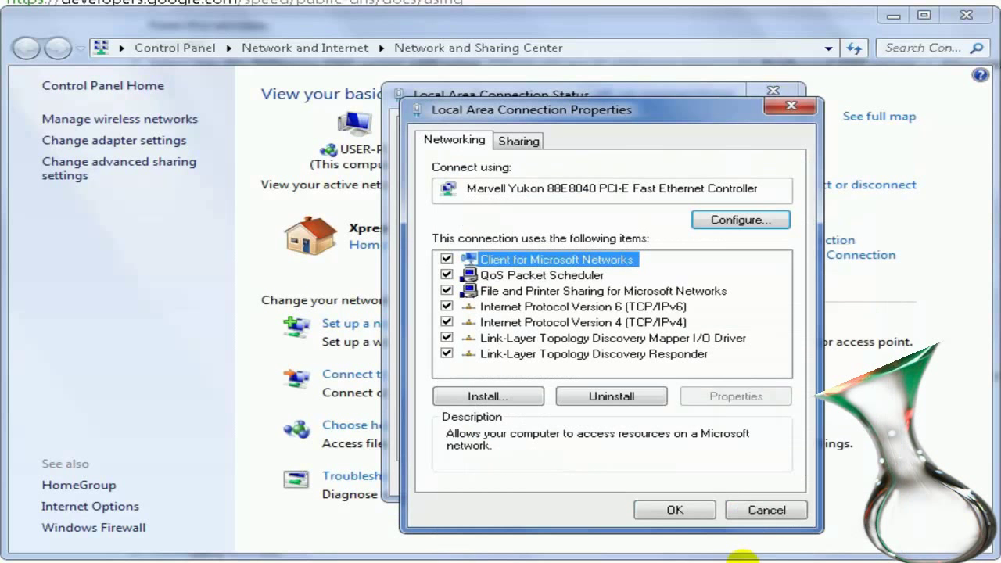
{"action": "left_click", "coordinate": [674, 510]}
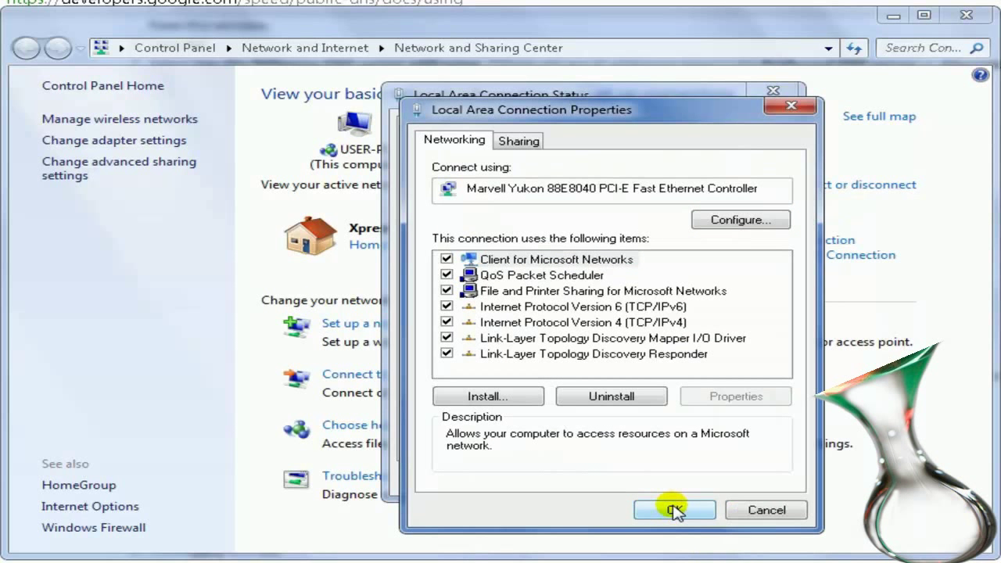
- Close the connection Status dialog and Control Panel, returning to the Google Public DNS guide
{"action": "left_click", "coordinate": [733, 480]}
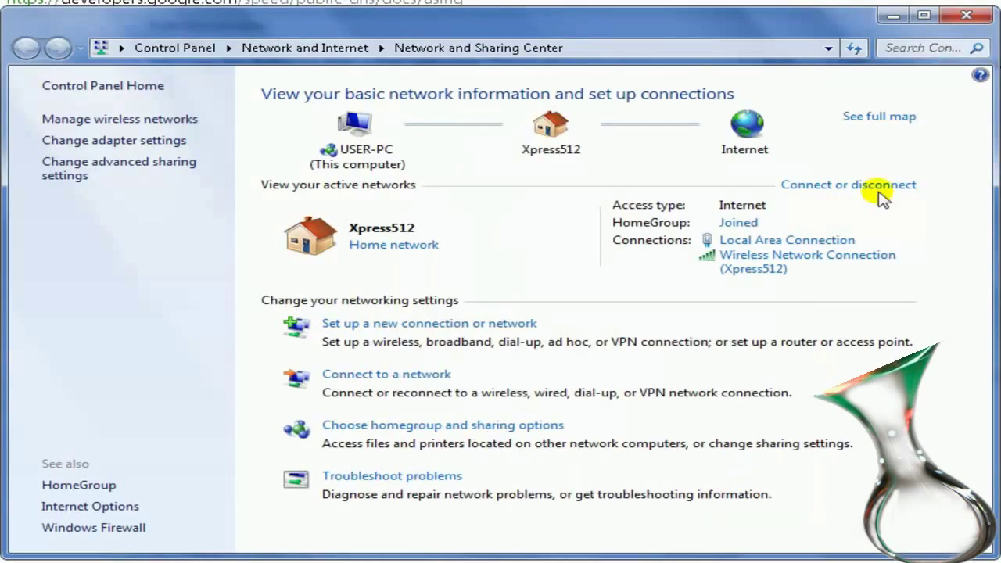
{"action": "left_click", "coordinate": [967, 16]}
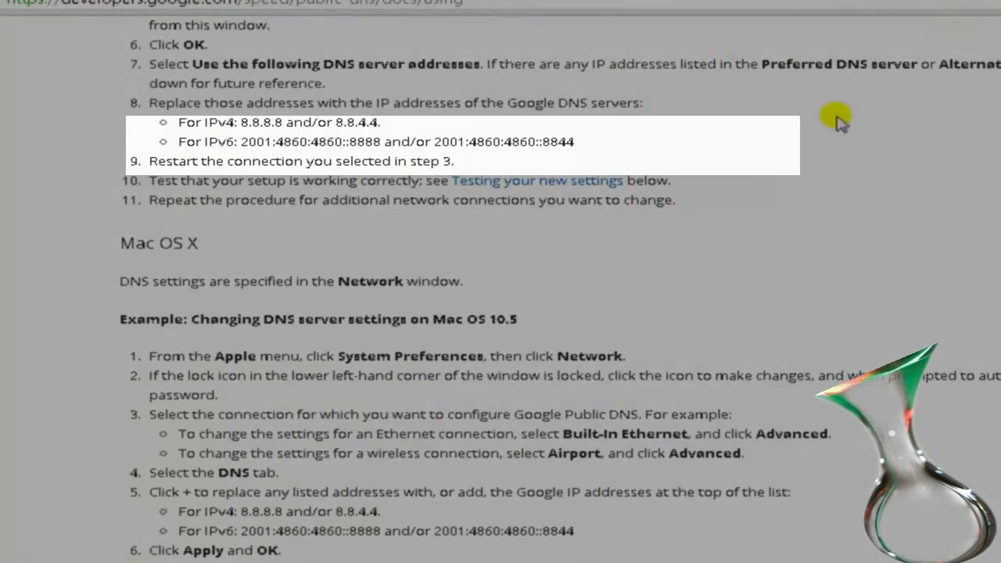